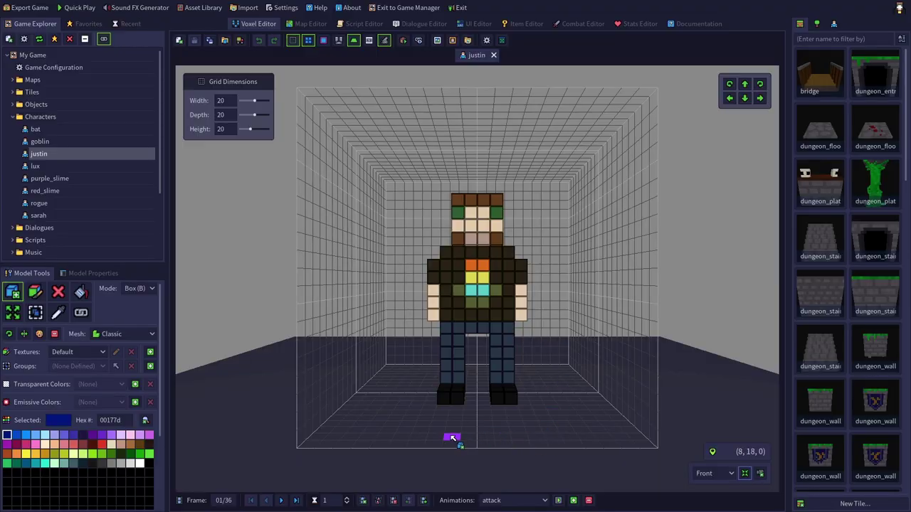
# Switch justin's mesh to Billboard Sprite with Multi-Directional Sprite turned off
pyautogui.moveTo(451, 435)
pyautogui.mouseDown(button='middle')
pyautogui.moveTo(510, 446)
pyautogui.moveTo(502, 449)
pyautogui.mouseUp(button='middle')
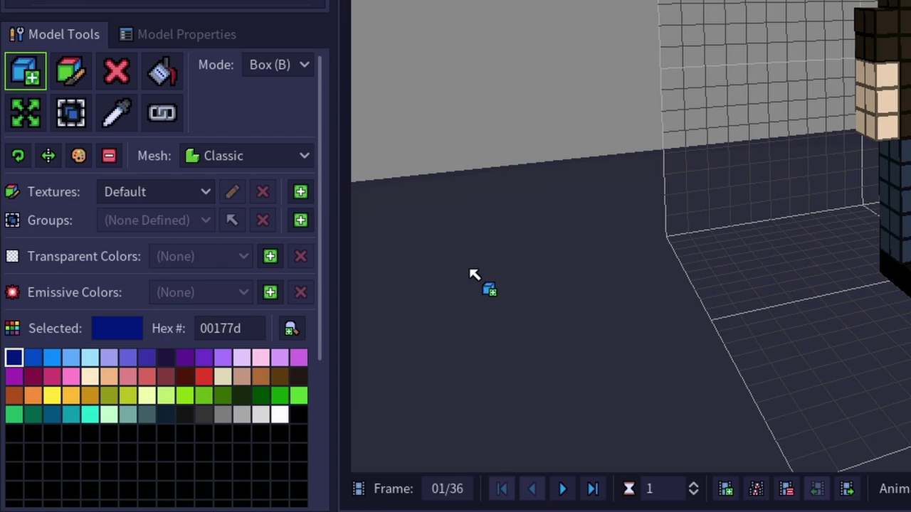
pyautogui.click(298, 158)
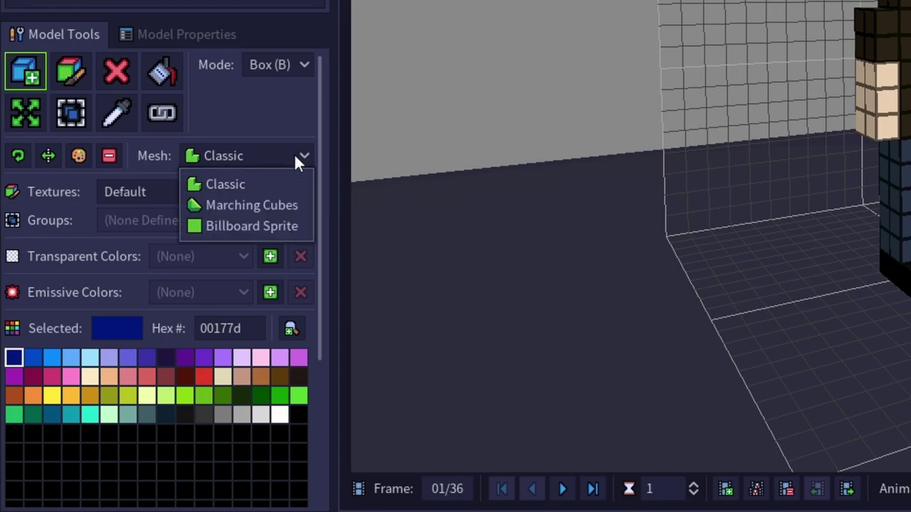
pyautogui.click(283, 226)
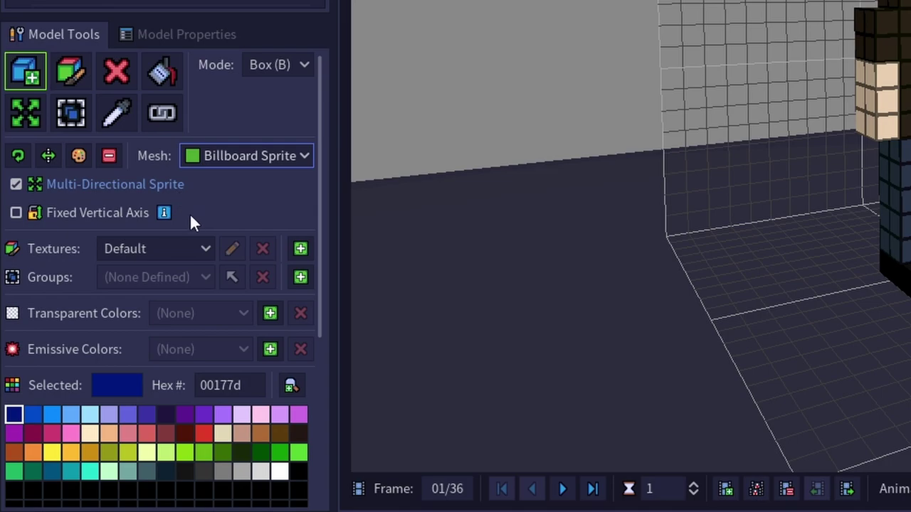
pyautogui.press('Tab')
pyautogui.press('space')
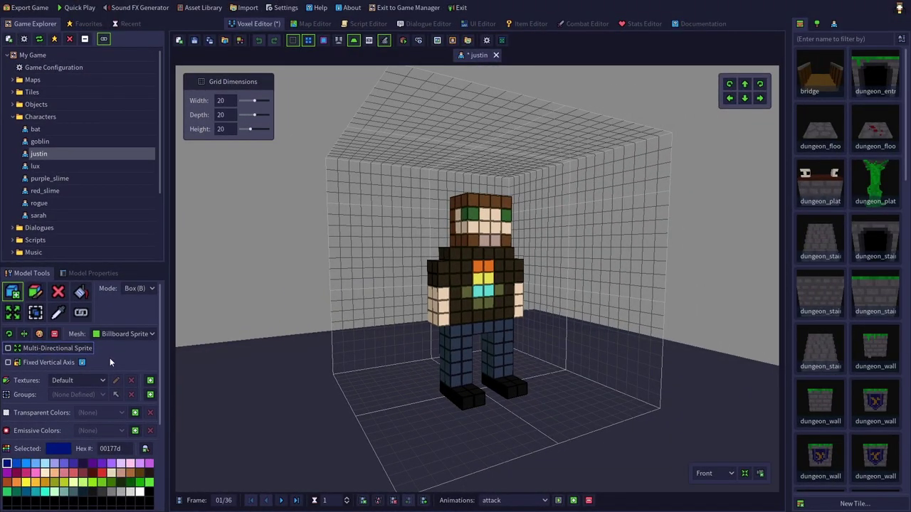
# Save justin, preview its flat sprite game mesh, then start a Quick Play test
pyautogui.click(402, 41)
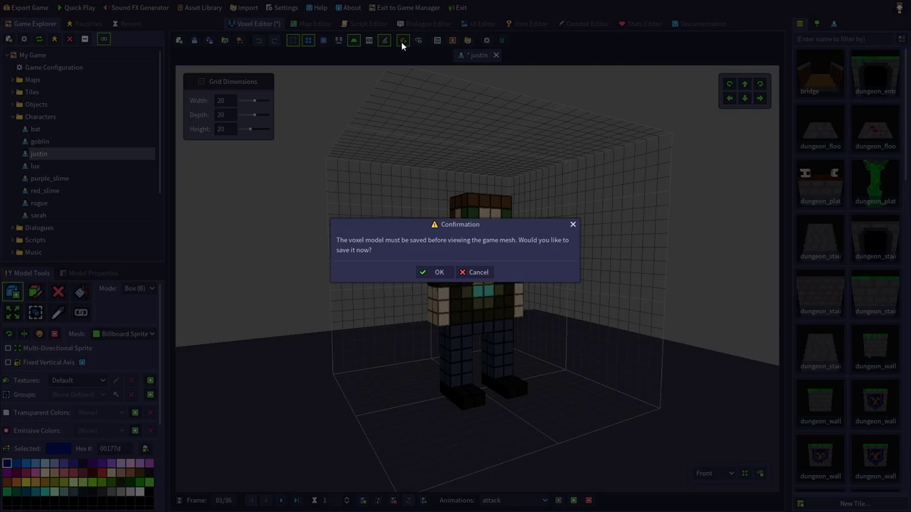
pyautogui.click(433, 271)
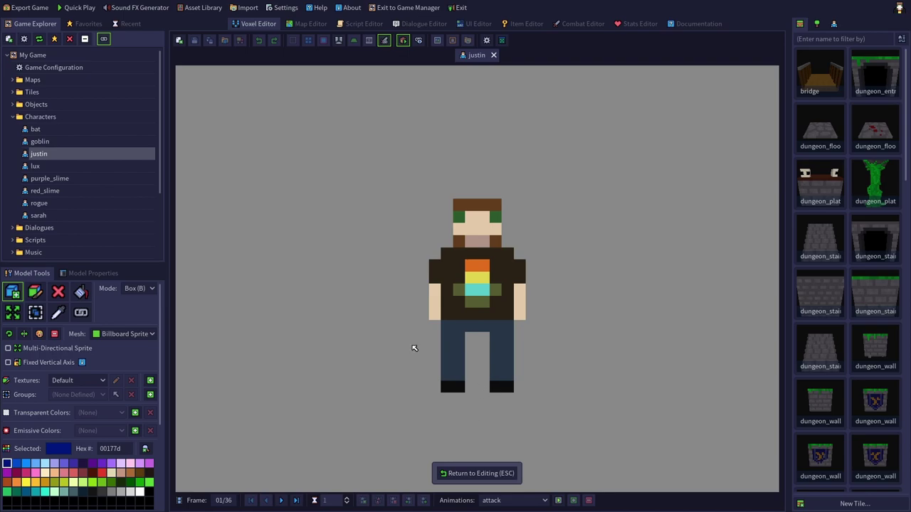
pyautogui.click(476, 472)
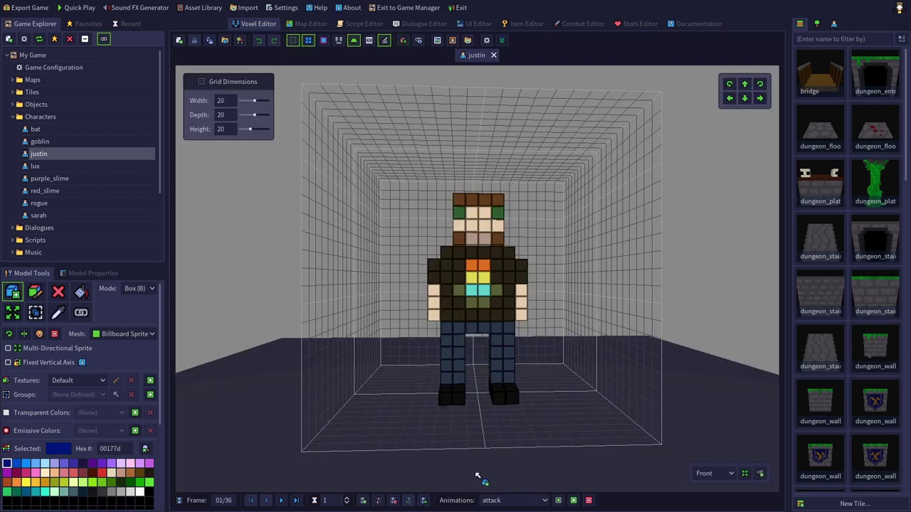
pyautogui.click(76, 8)
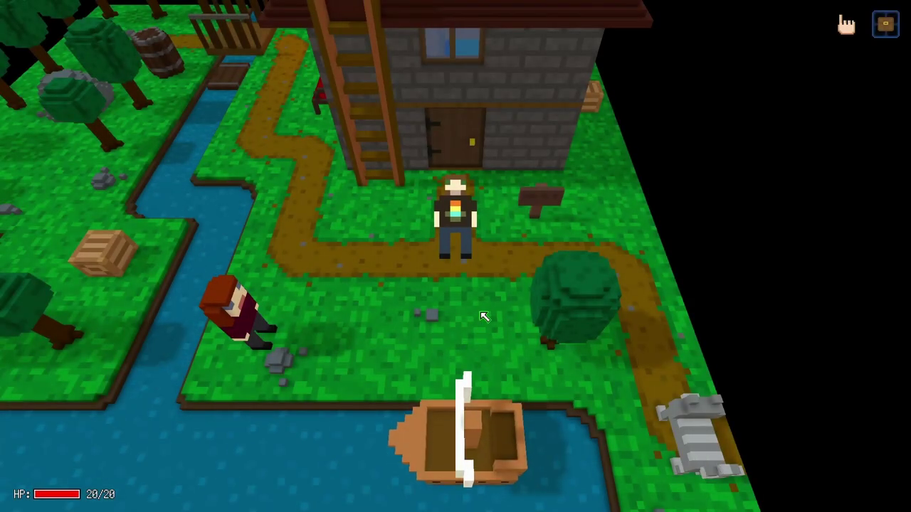
# Orbit the game camera around the flat justin sprite, then quit back to the editor
pyautogui.moveTo(484, 316)
pyautogui.mouseDown(button='middle')
pyautogui.moveTo(545, 264)
pyautogui.moveTo(480, 282)
pyautogui.moveTo(341, 294)
pyautogui.moveTo(469, 270)
pyautogui.moveTo(592, 226)
pyautogui.moveTo(661, 183)
pyautogui.moveTo(700, 144)
pyautogui.moveTo(577, 187)
pyautogui.moveTo(311, 225)
pyautogui.moveTo(551, 201)
pyautogui.mouseUp(button='middle')
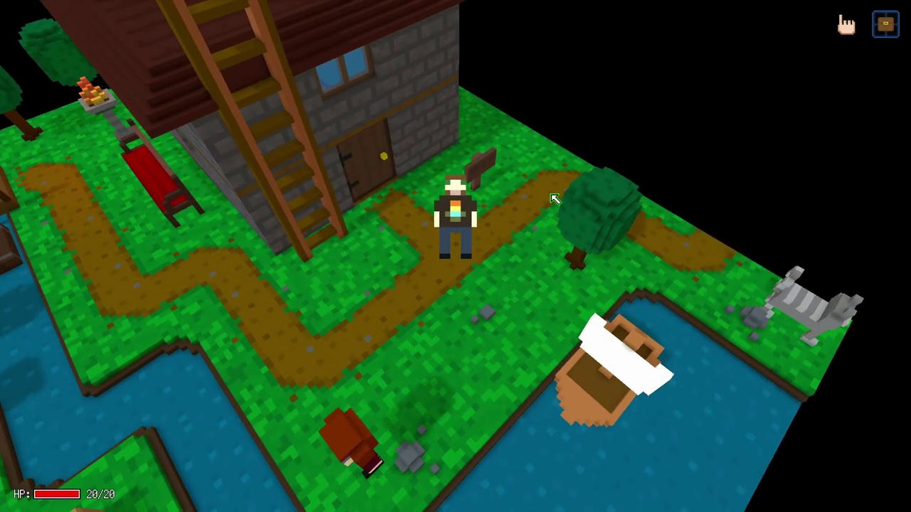
pyautogui.press('Escape')
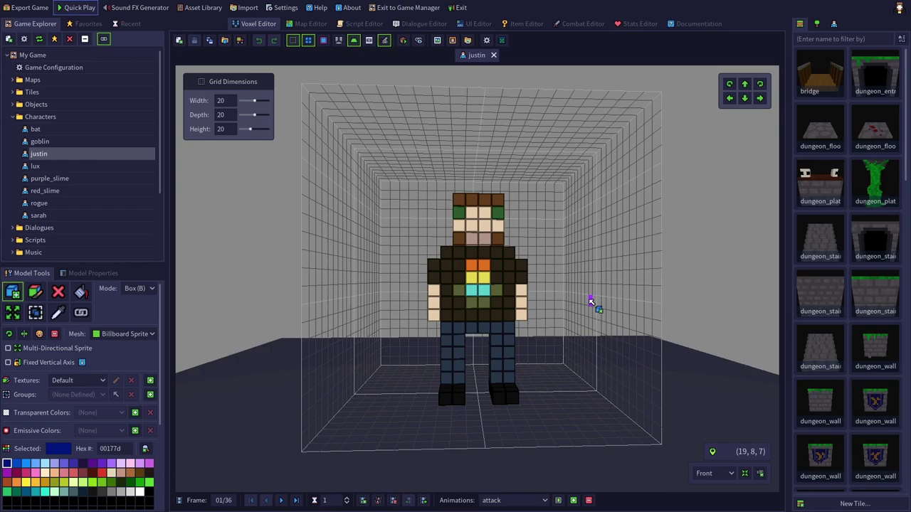
# Enable Multi-Directional Sprite for justin, save, and rotate the game-mesh preview through side and back views
pyautogui.click(8, 349)
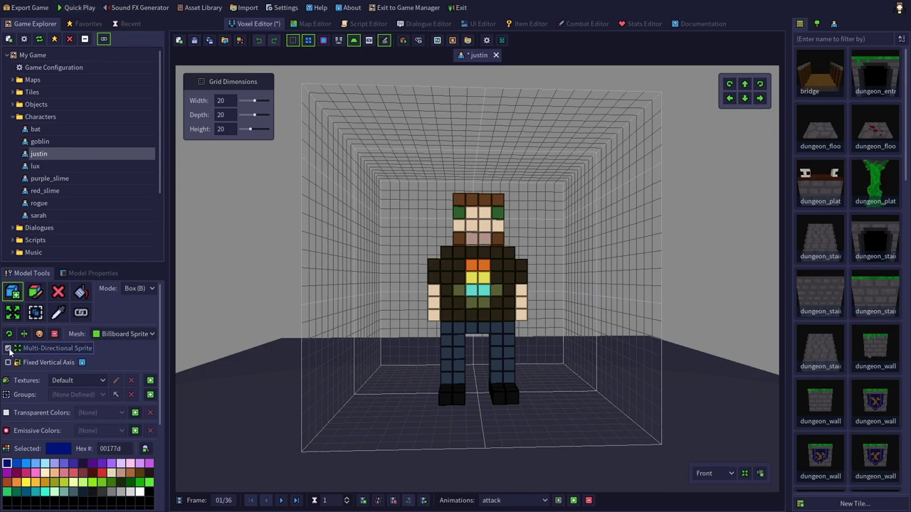
pyautogui.click(194, 41)
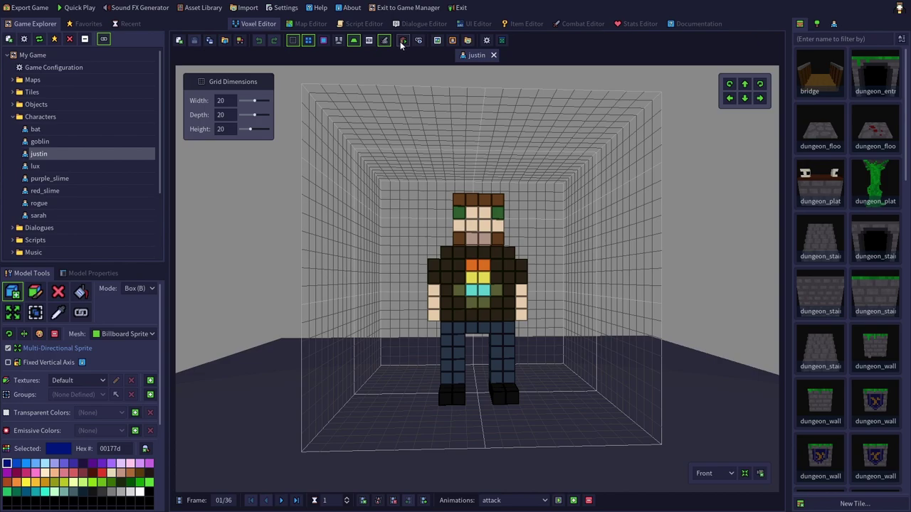
pyautogui.click(402, 40)
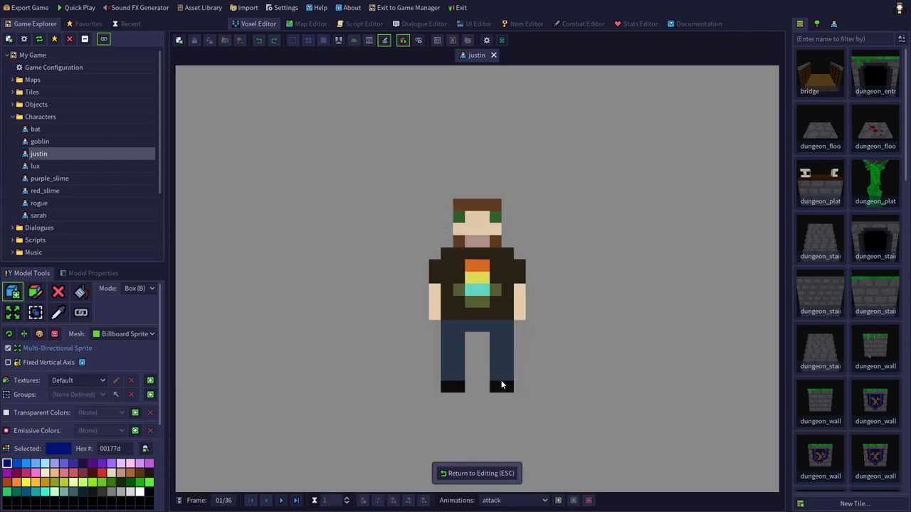
pyautogui.moveTo(500, 380)
pyautogui.mouseDown(button='right')
pyautogui.moveTo(405, 379)
pyautogui.moveTo(622, 373)
pyautogui.moveTo(318, 358)
pyautogui.mouseUp(button='right')
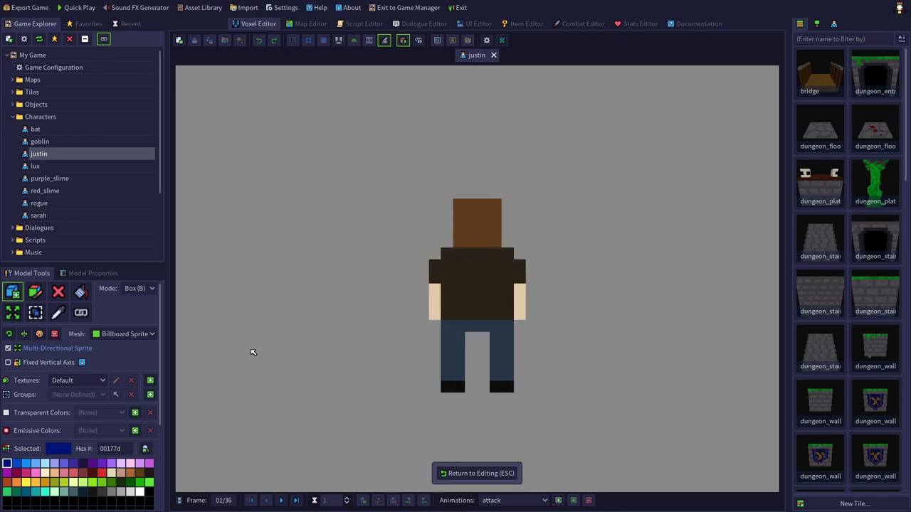
pyautogui.moveTo(317, 357)
pyautogui.mouseDown(button='right')
pyautogui.moveTo(651, 338)
pyautogui.moveTo(559, 339)
pyautogui.mouseUp(button='right')
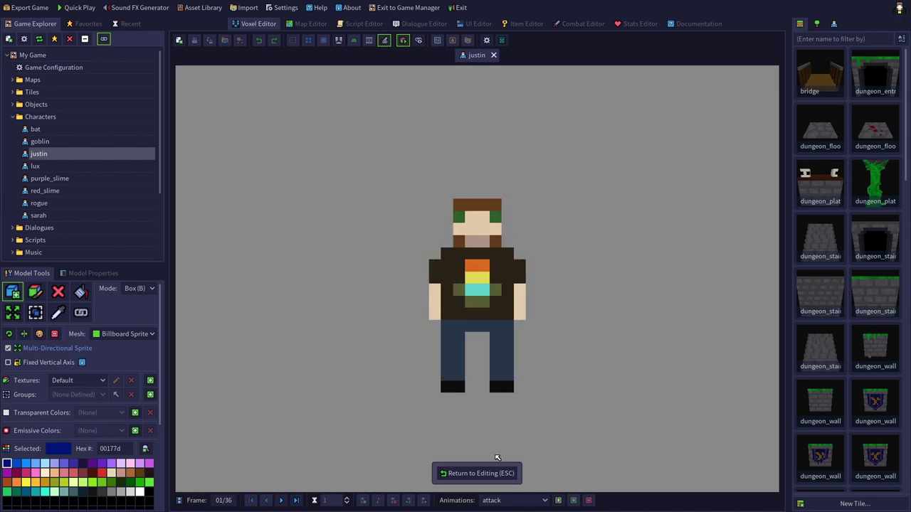
pyautogui.click(481, 475)
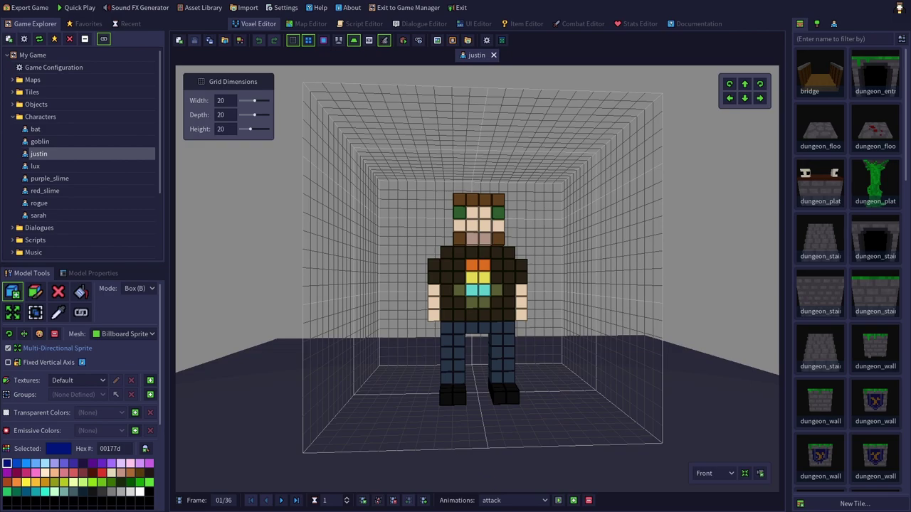
pyautogui.click(81, 9)
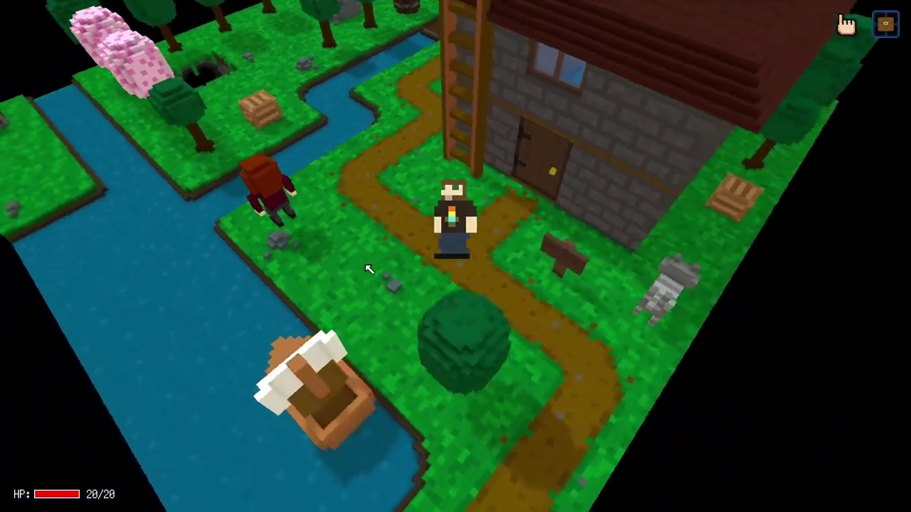
pyautogui.moveTo(369, 270)
pyautogui.mouseDown(button='right')
pyautogui.moveTo(234, 260)
pyautogui.moveTo(341, 263)
pyautogui.moveTo(494, 209)
pyautogui.moveTo(536, 174)
pyautogui.moveTo(583, 178)
pyautogui.mouseUp(button='right')
pyautogui.press('Escape')
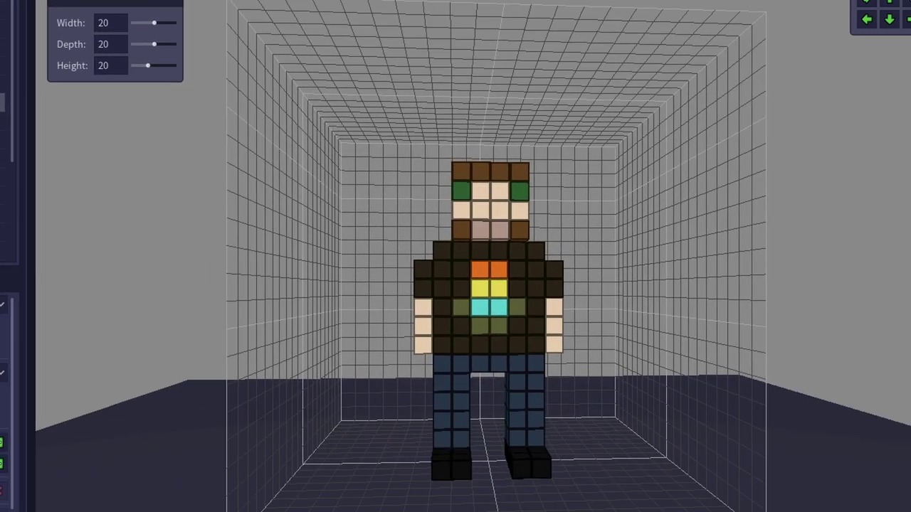
# Set Gameplay settings in Game Configuration to Custom with a First-Person camera type
pyautogui.click(47, 81)
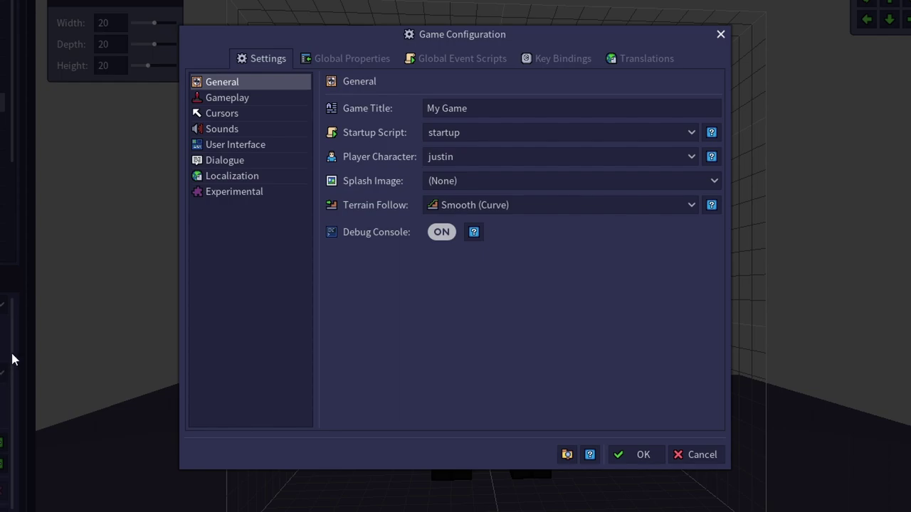
pyautogui.click(248, 97)
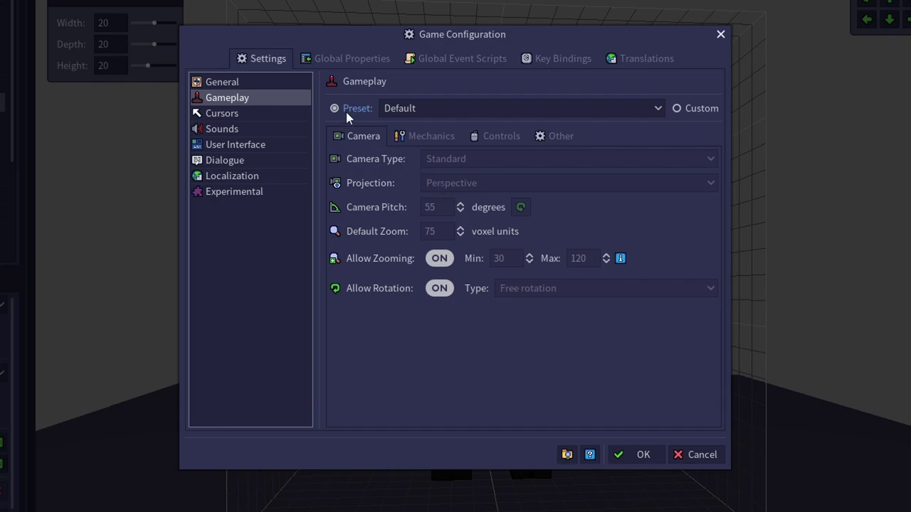
pyautogui.click(694, 109)
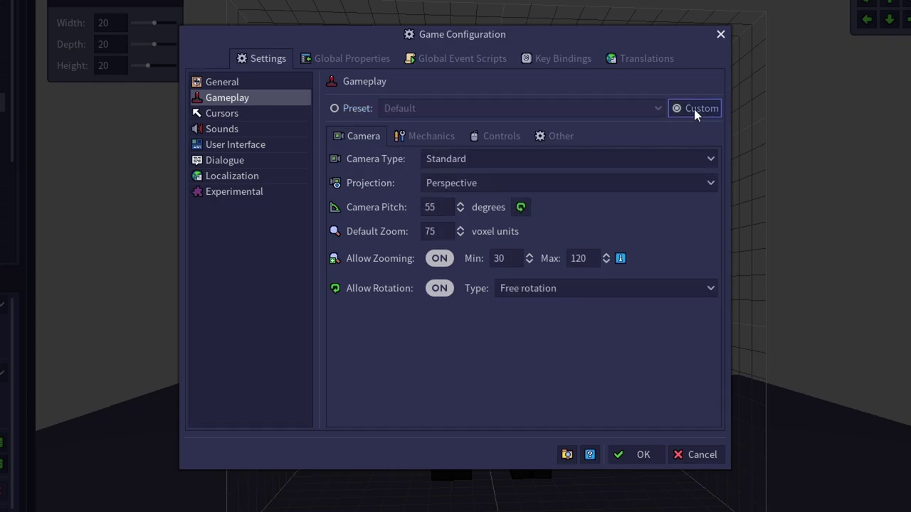
pyautogui.click(517, 162)
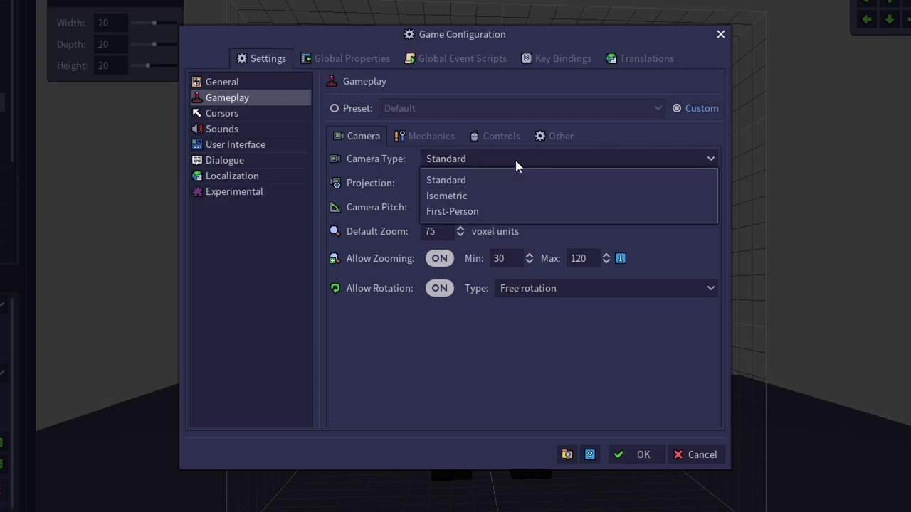
pyautogui.click(475, 212)
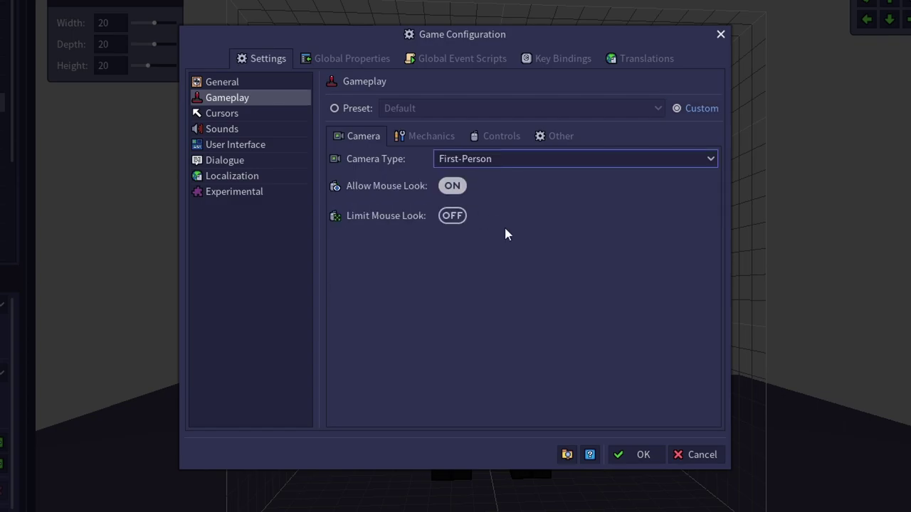
pyautogui.click(638, 459)
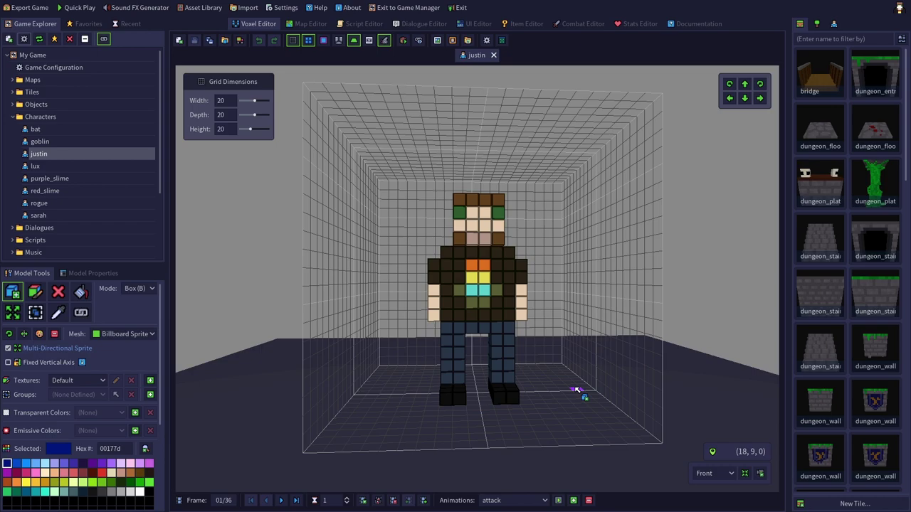
# Open tree and tree_small from Objects, then make tree_small a Billboard Sprite and save it
pyautogui.click(817, 24)
pyautogui.scroll(-5, 834, 306)
pyautogui.scroll(-3, 840, 313)
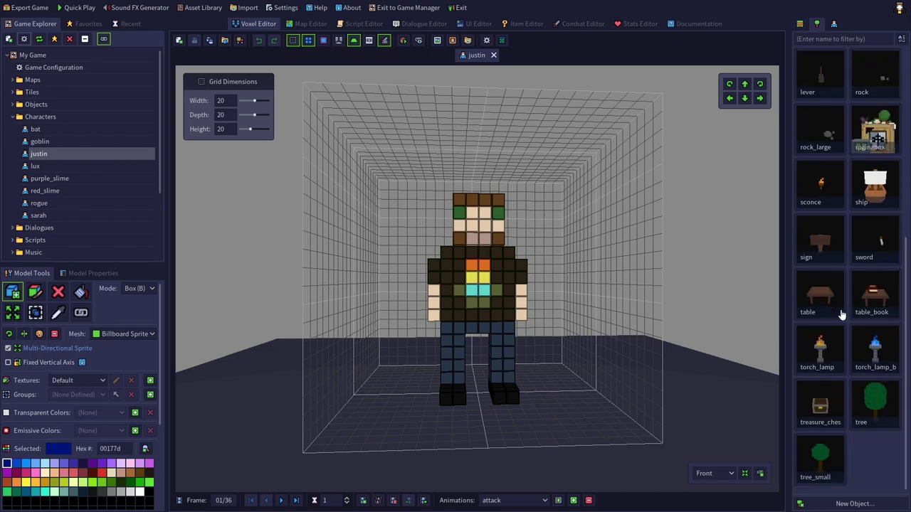
pyautogui.doubleClick(874, 402)
pyautogui.doubleClick(830, 457)
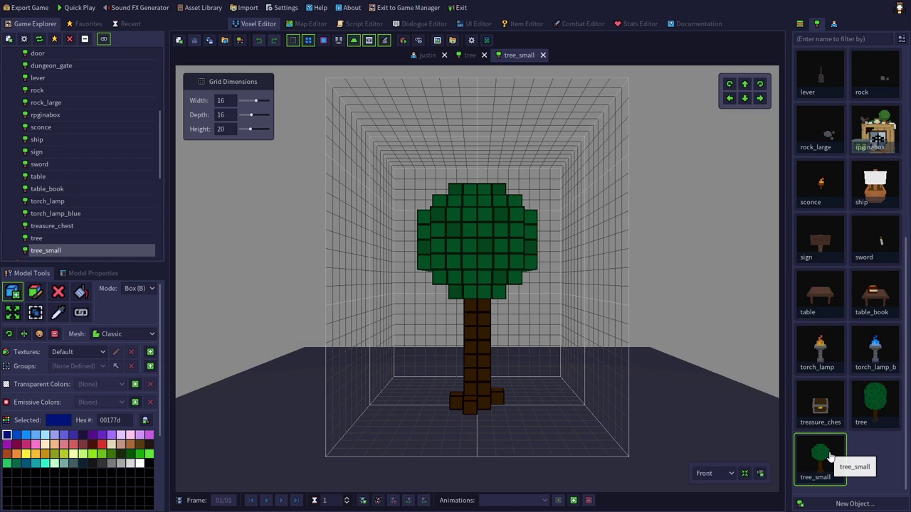
pyautogui.click(107, 334)
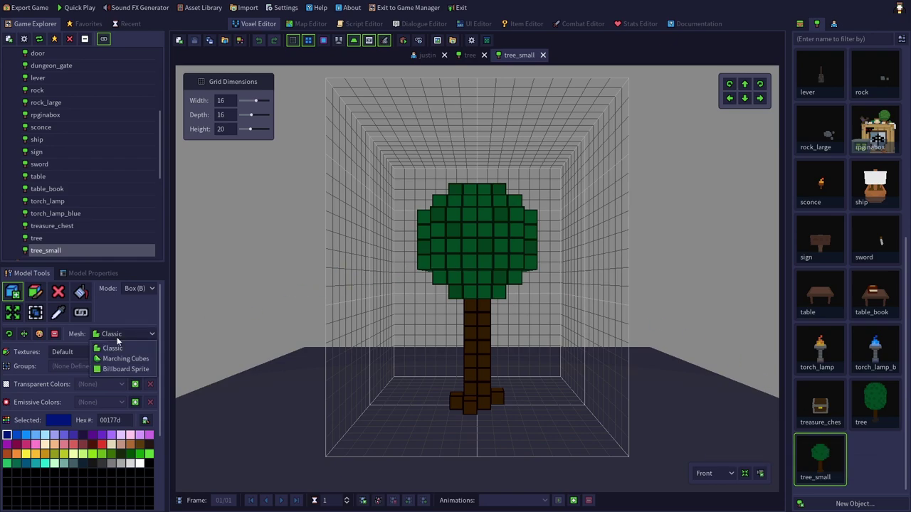
pyautogui.click(119, 368)
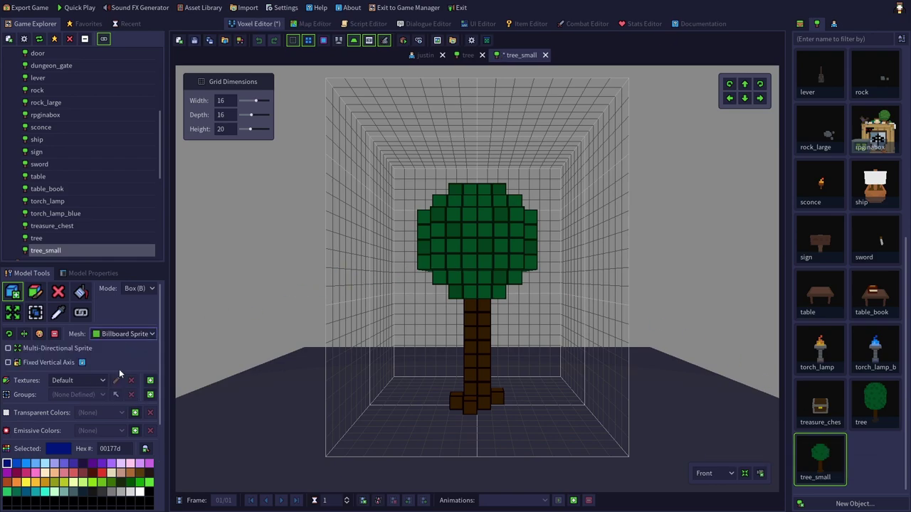
pyautogui.click(195, 41)
# Make tree a Billboard Sprite without multi-directional sprites, save, and start Quick Play
pyautogui.click(467, 55)
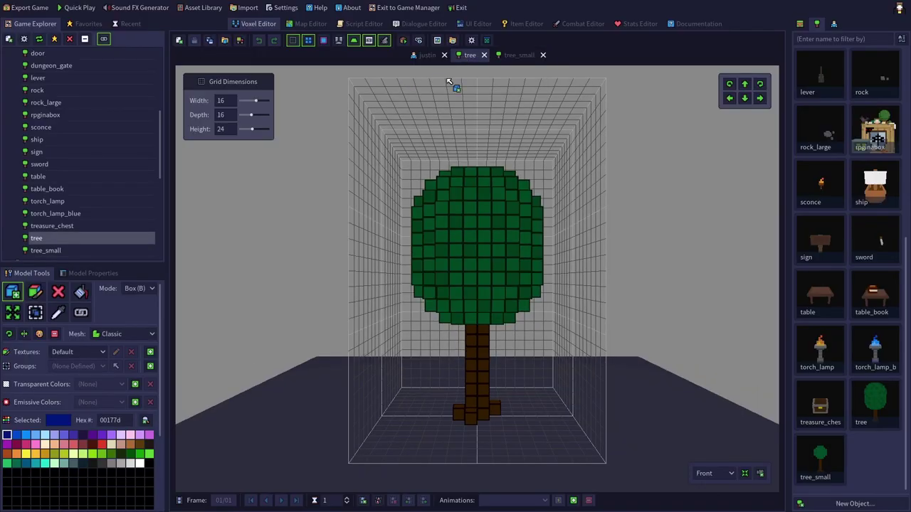
pyautogui.click(112, 336)
pyautogui.click(121, 371)
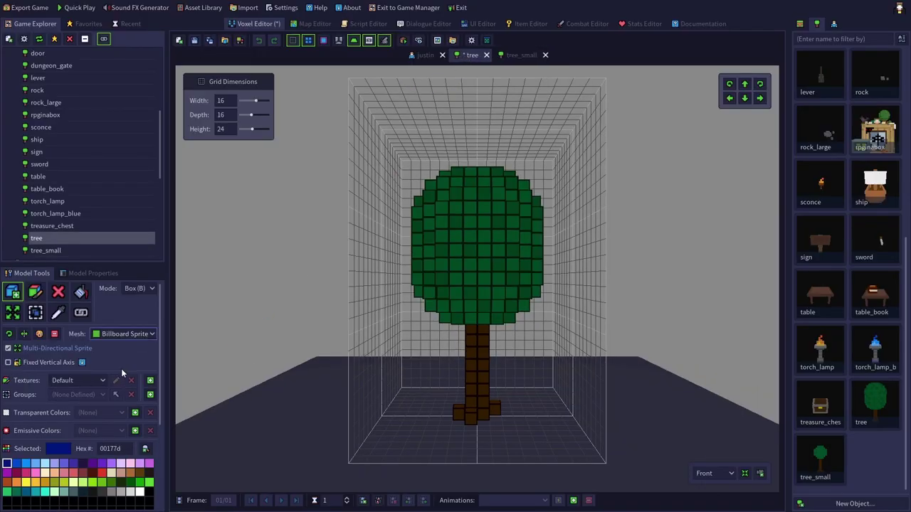
pyautogui.click(8, 349)
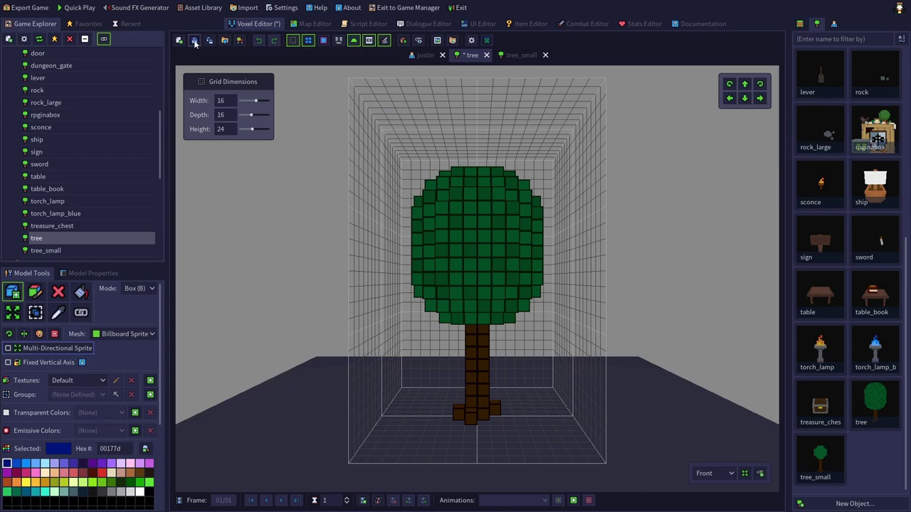
pyautogui.click(195, 41)
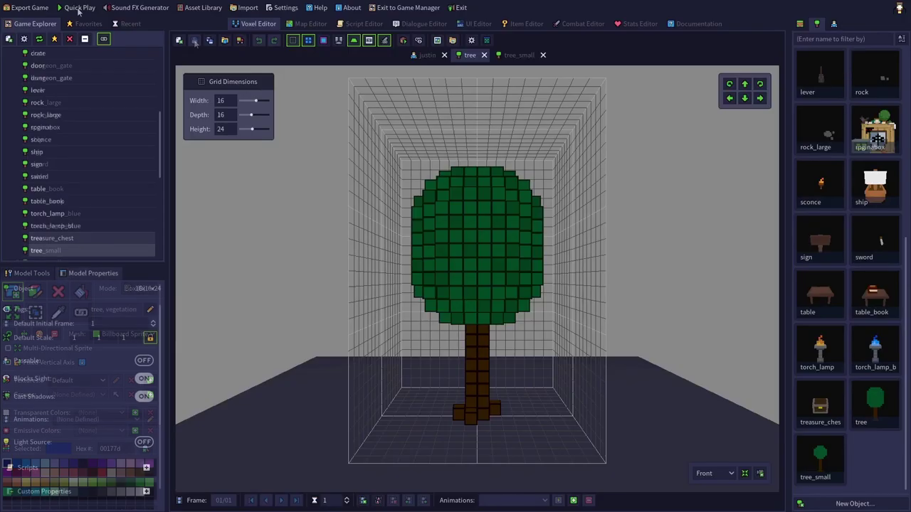
pyautogui.click(79, 8)
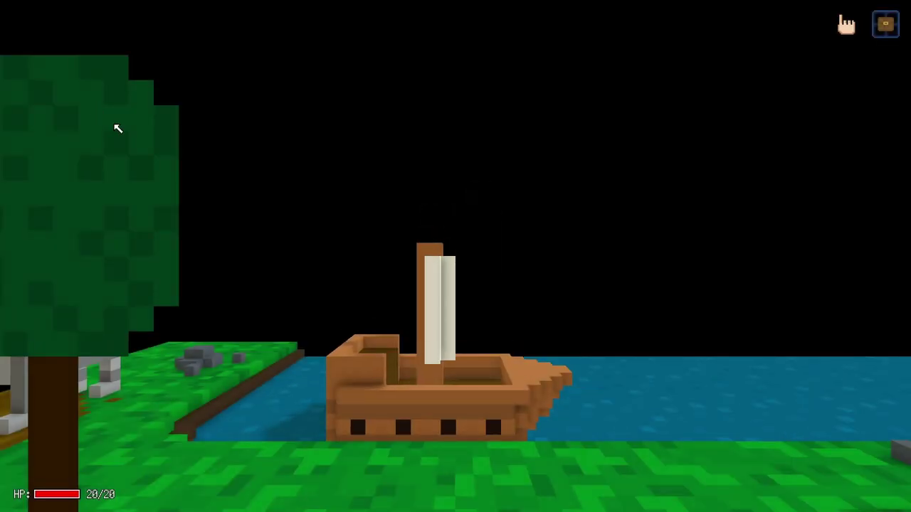
# Walk the first-person player through the scene toward the river and billboard trees
pyautogui.click(313, 234)
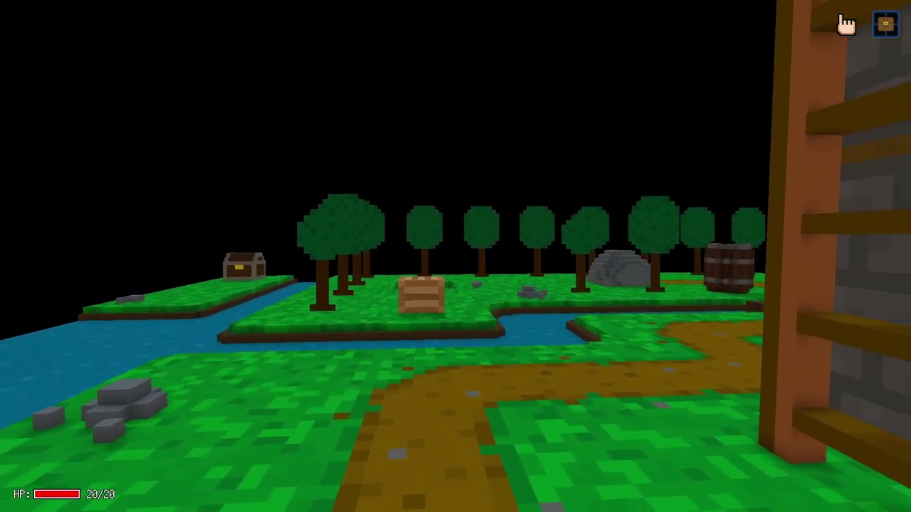
pyautogui.click(435, 250)
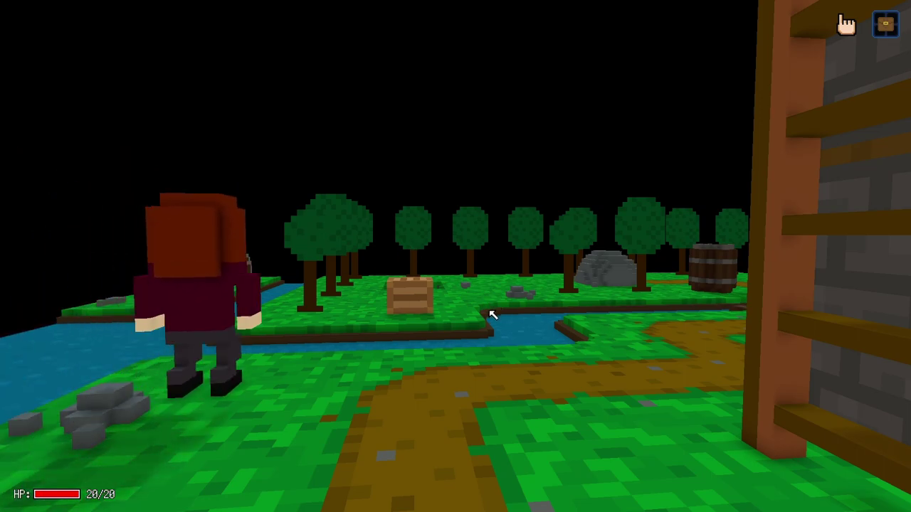
pyautogui.click(451, 377)
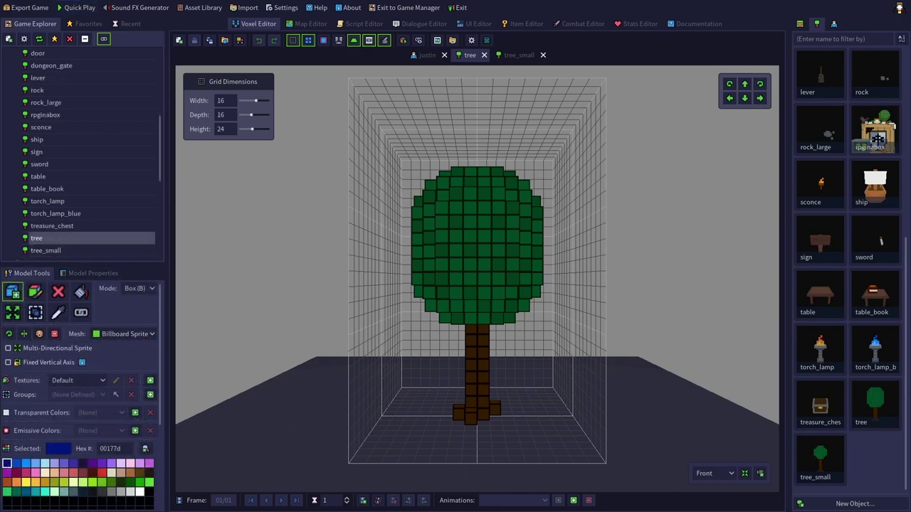
# Enable Fixed Vertical Axis on both tree and tree_small sprites, saving each
pyautogui.click(8, 364)
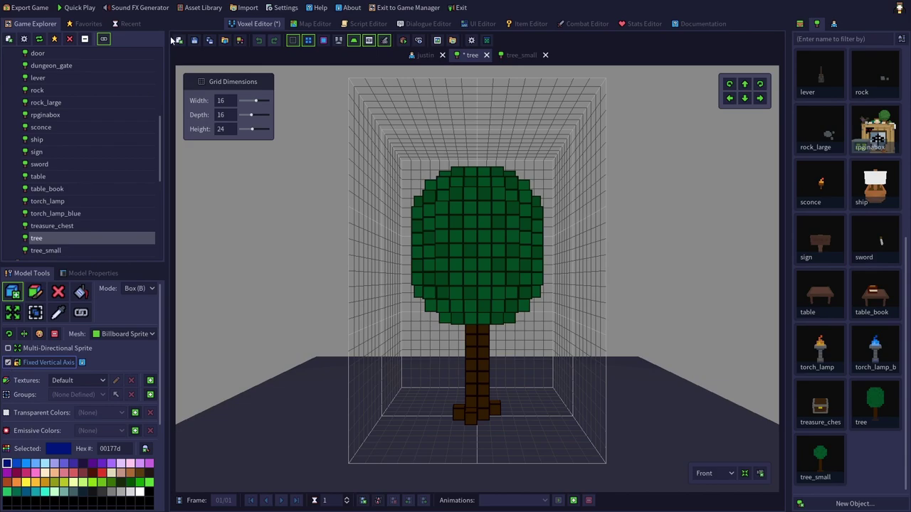
pyautogui.click(179, 40)
pyautogui.click(509, 57)
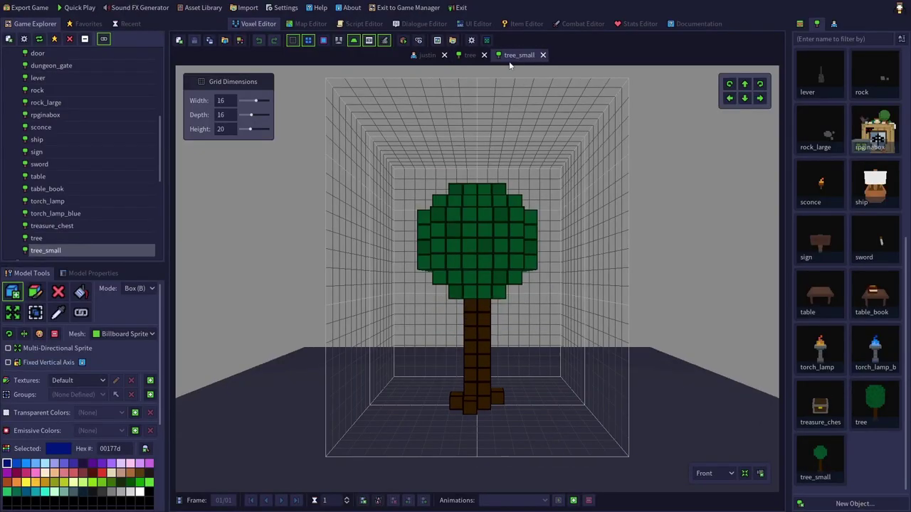
pyautogui.click(8, 363)
pyautogui.click(195, 39)
# Start another Quick Play to test the upright tree sprites
pyautogui.click(68, 8)
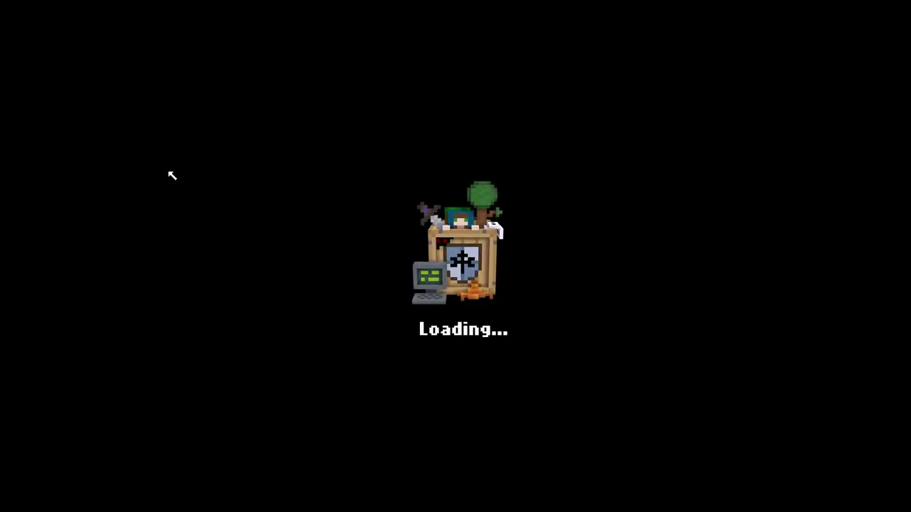